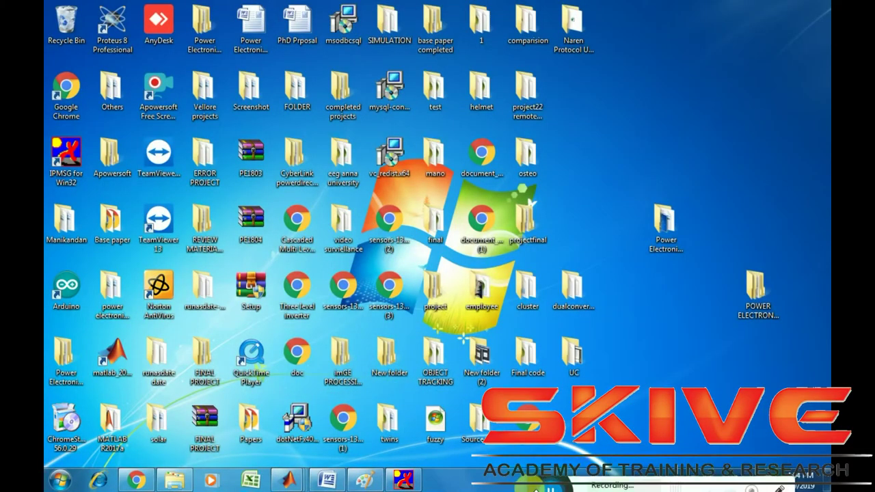
# - Bring the 5.Dual Converter notes forward in Word and highlight the Dual Converter heading
pyautogui.moveTo(287, 481)
pyautogui.click(444, 399)
pyautogui.click(326, 480)
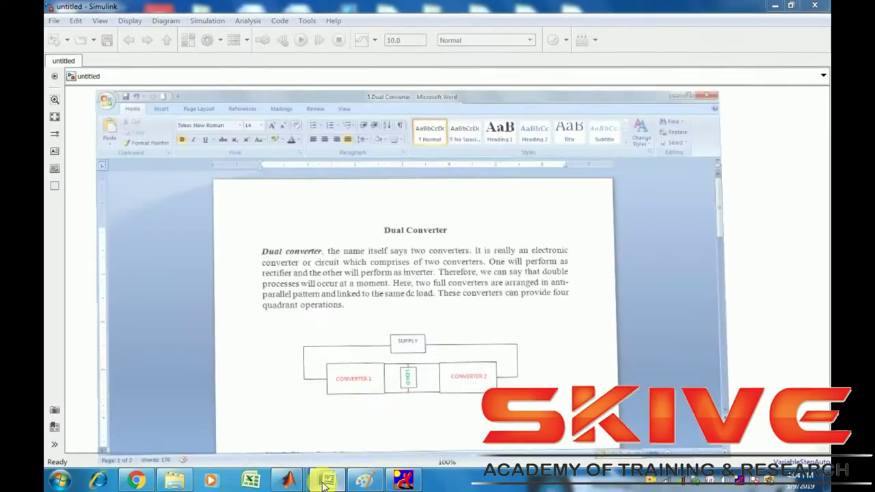
pyautogui.moveTo(400, 179); pyautogui.dragTo(451, 179)
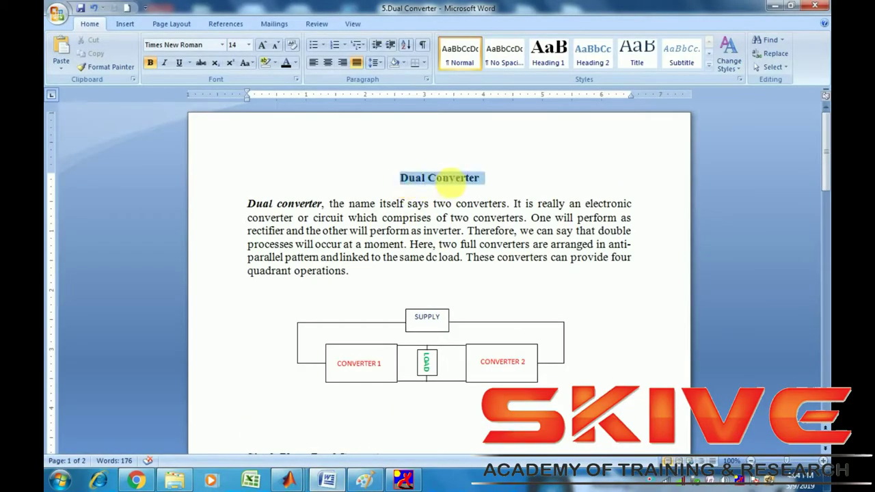
pyautogui.click(469, 298)
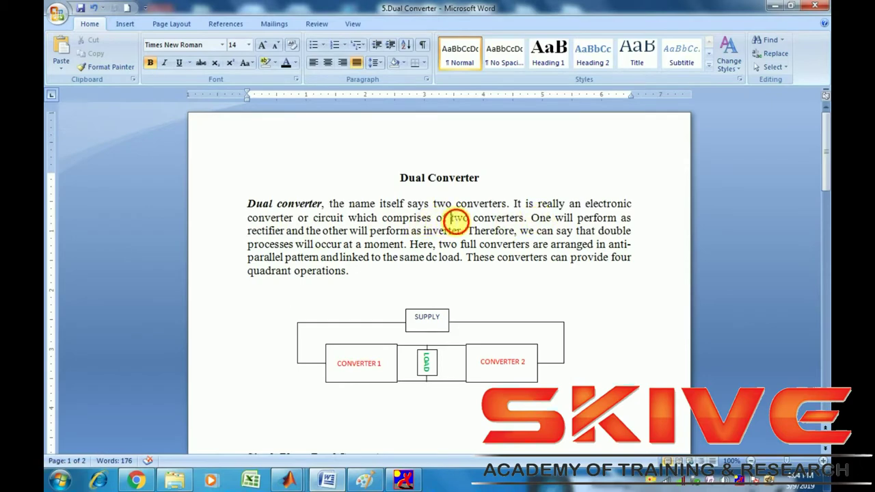
# - Highlight 'two converters', the block diagram, and the rectifier and inverter phrases in the introduction
pyautogui.moveTo(451, 219); pyautogui.dragTo(523, 220)
pyautogui.click(357, 373)
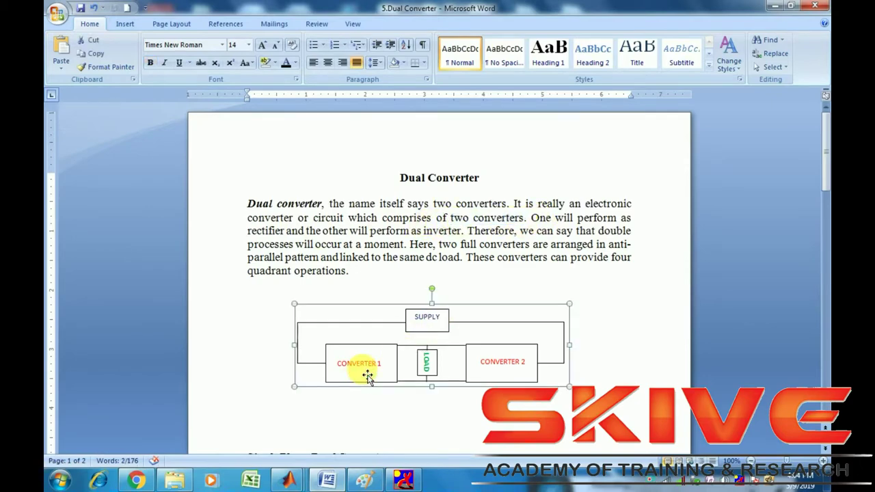
pyautogui.click(378, 412)
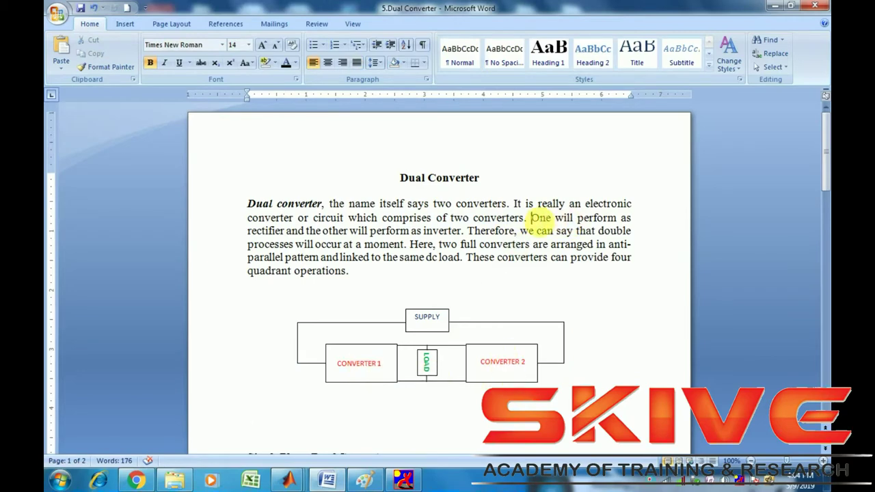
pyautogui.moveTo(565, 222); pyautogui.dragTo(636, 223)
pyautogui.moveTo(247, 231); pyautogui.dragTo(420, 237)
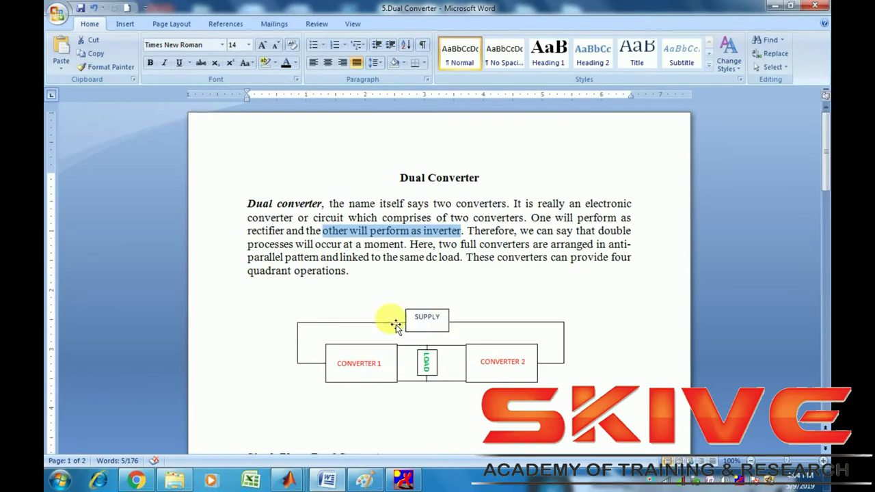
pyautogui.click(619, 427)
pyautogui.scroll(-9, 448, 286)
# - Highlight the Single Phase Dual Converter heading and select its circuit diagram
pyautogui.scroll(3, 448, 286)
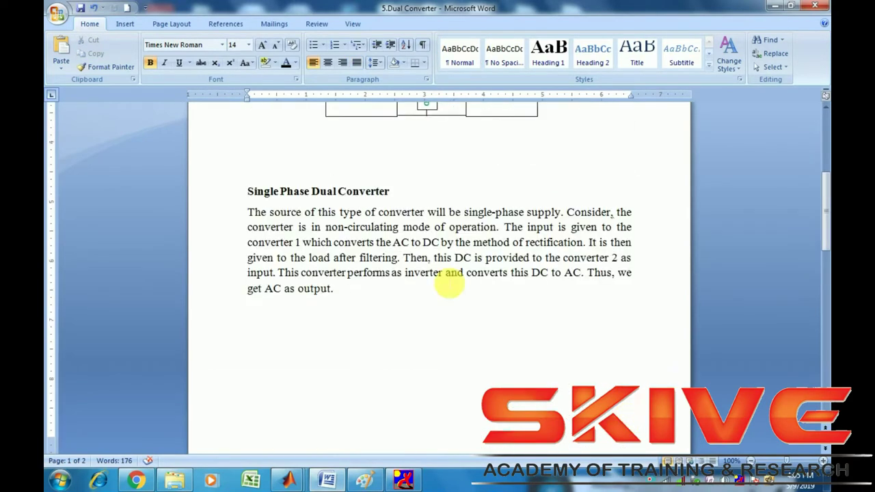
pyautogui.moveTo(250, 193); pyautogui.dragTo(395, 194)
pyautogui.click(422, 306)
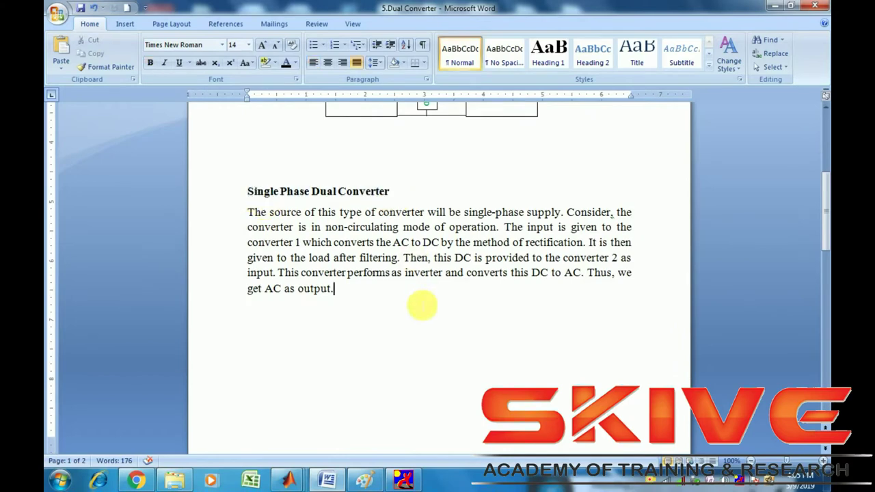
pyautogui.scroll(-10, 422, 304)
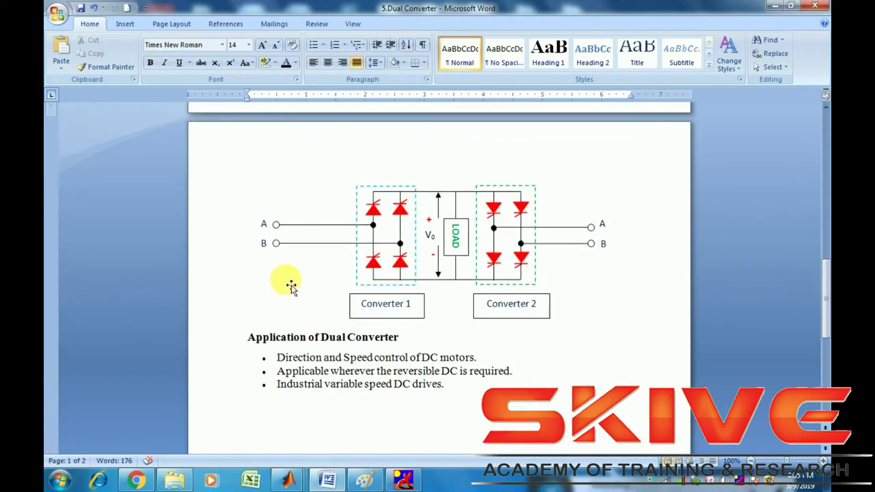
pyautogui.click(291, 286)
pyautogui.click(260, 369)
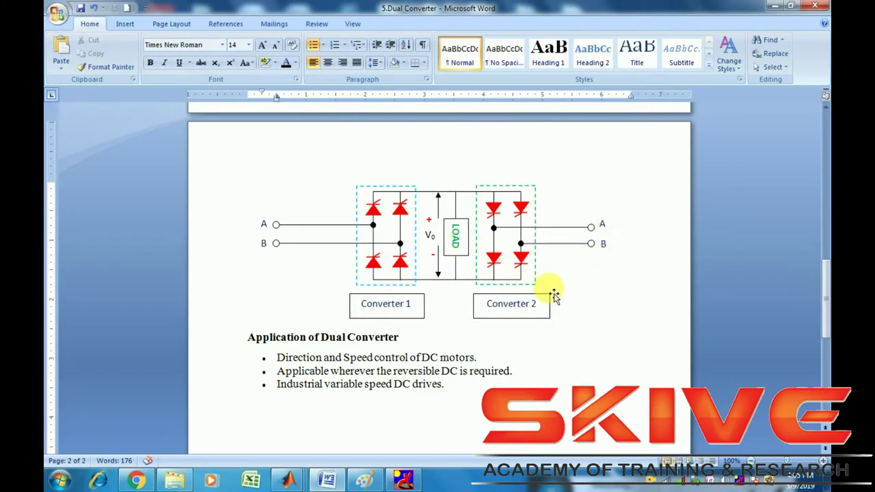
# - Page down to the Application of Dual Converter list and minimise Word
pyautogui.scroll(10, 561, 305)
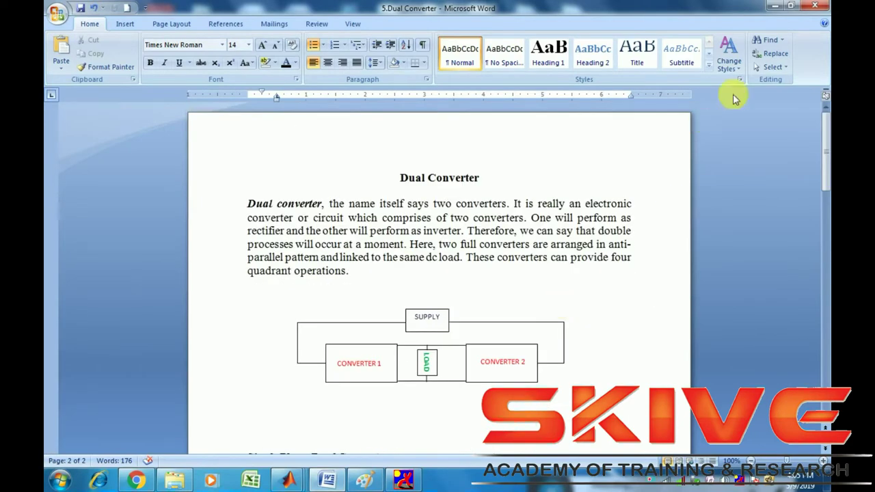
pyautogui.scroll(-8, 668, 270)
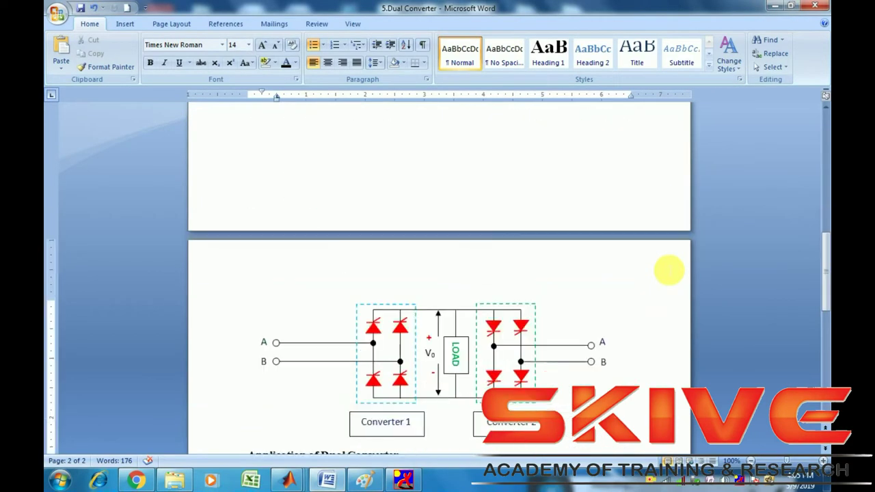
pyautogui.scroll(-3, 668, 270)
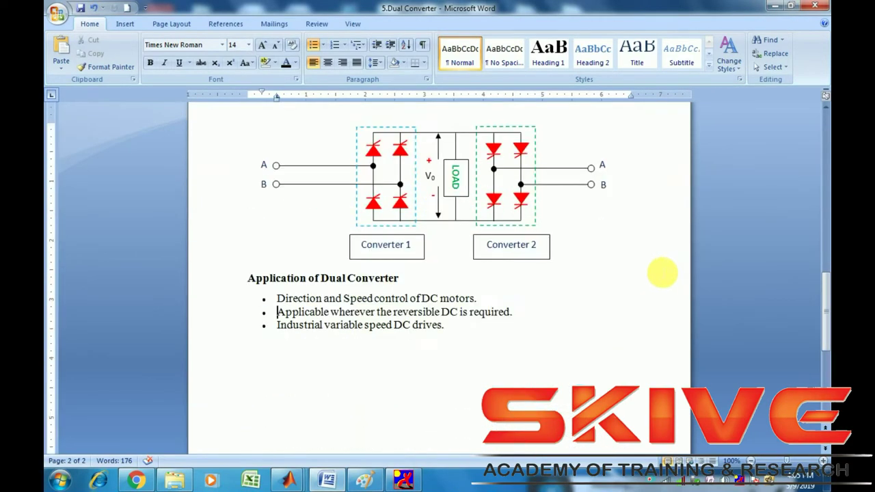
pyautogui.click(775, 9)
# - Wire the load-voltage measurement into the Scope's second input and lower the bottom signal line
pyautogui.moveTo(452, 350); pyautogui.dragTo(503, 349)
pyautogui.click(395, 387)
pyautogui.moveTo(394, 379); pyautogui.dragTo(367, 403)
pyautogui.click(137, 376)
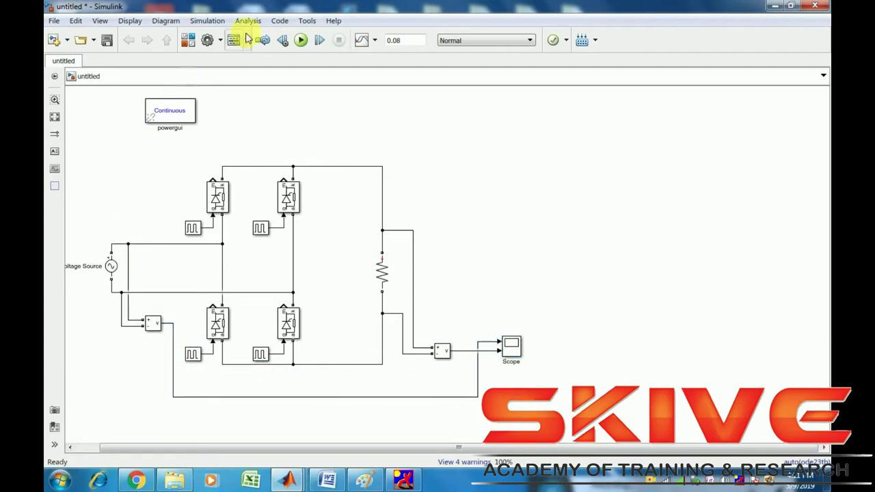
# - Run the 0.08 s simulation and bring up the Scope block's context menu
pyautogui.click(300, 41)
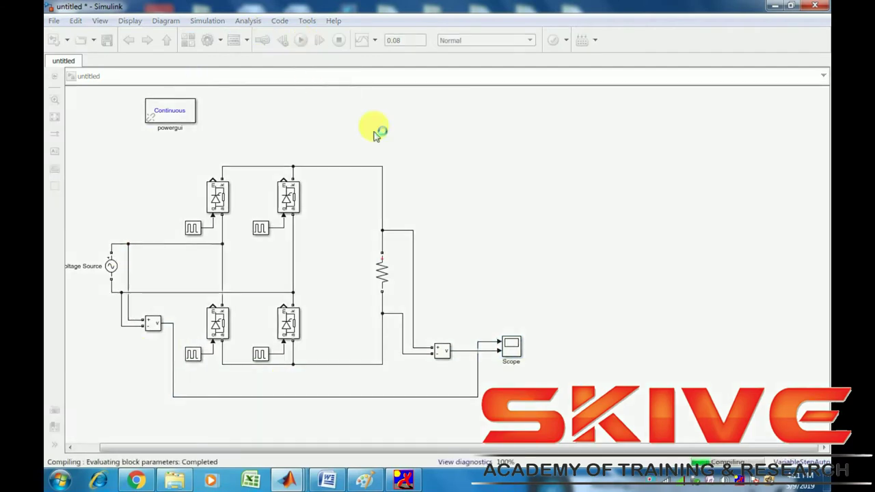
pyautogui.click(512, 349)
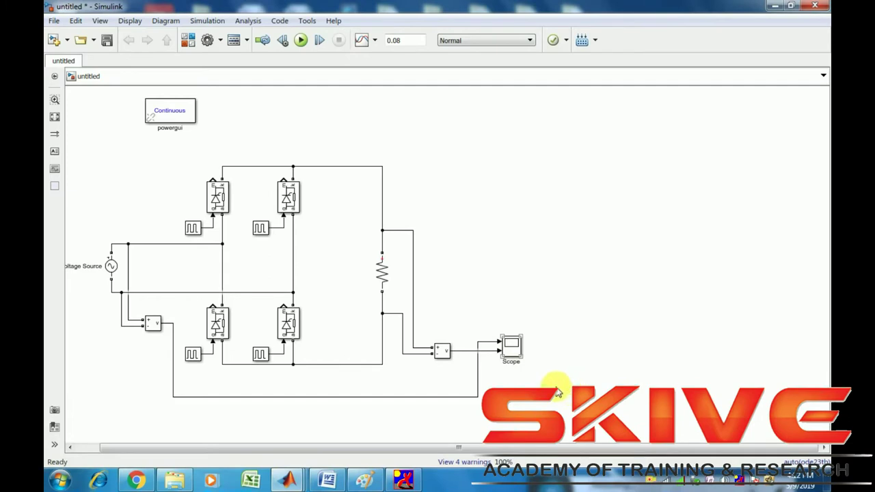
pyautogui.rightClick(512, 347)
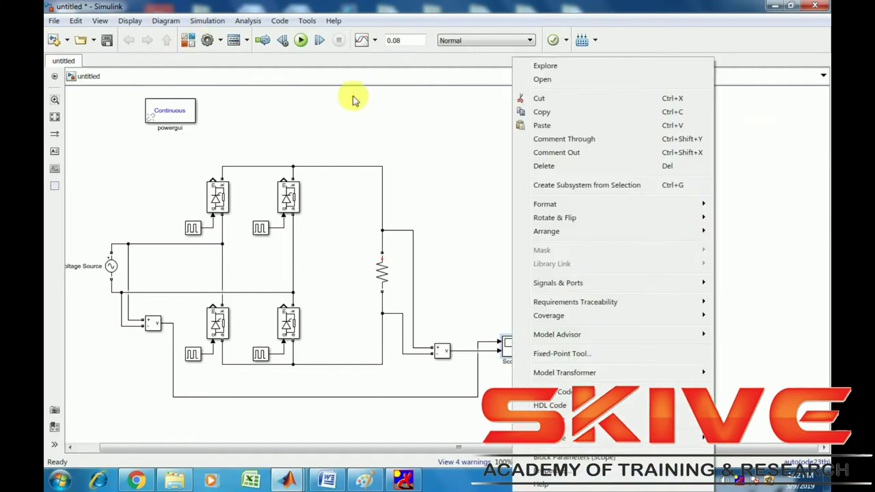
# - Open the Scope and keep its axes scaling at Auto in Configuration Properties
pyautogui.click(470, 254)
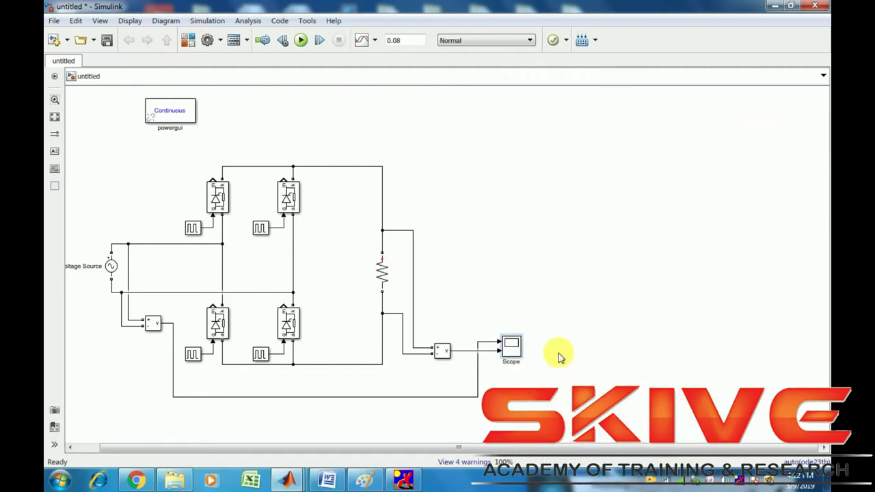
pyautogui.doubleClick(512, 347)
pyautogui.click(271, 109)
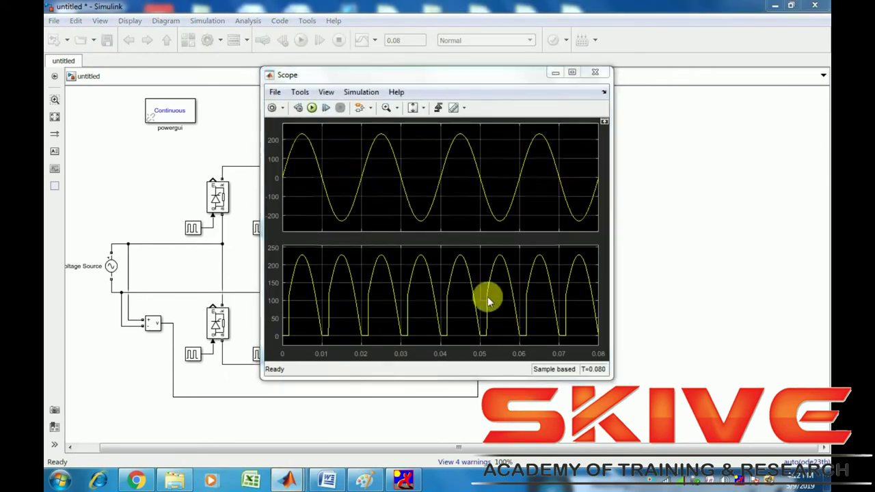
pyautogui.click(442, 279)
pyautogui.click(417, 300)
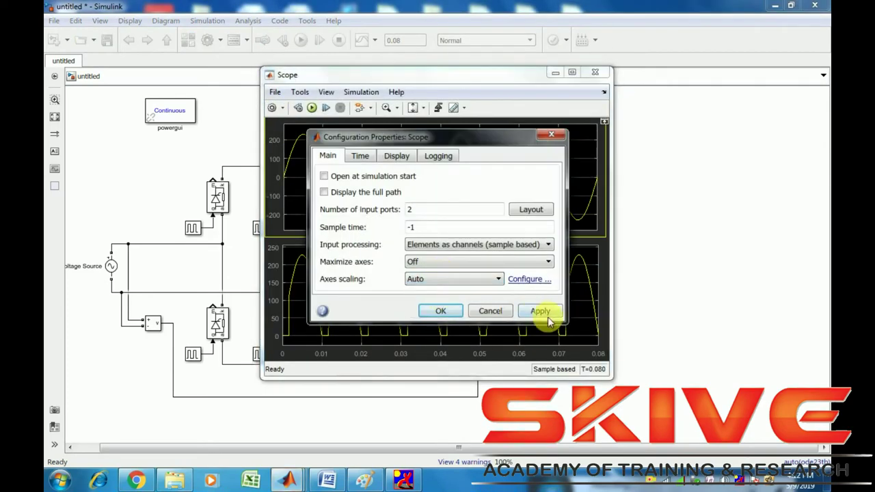
pyautogui.click(441, 311)
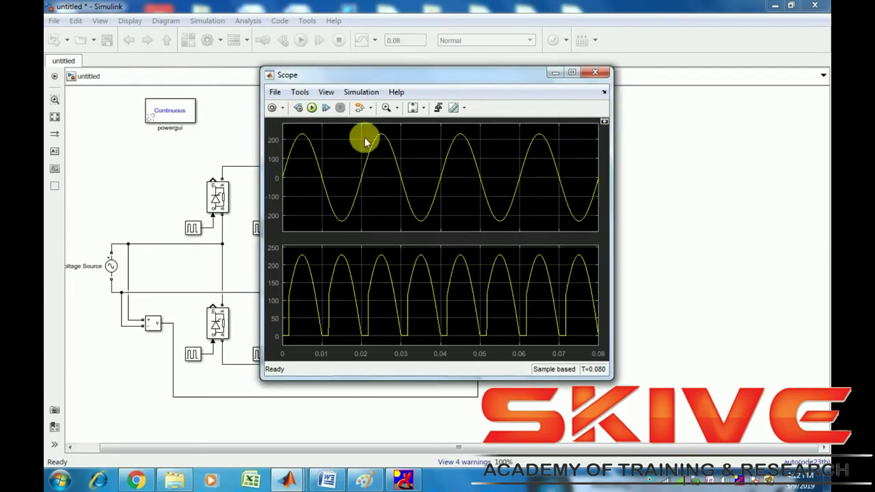
# - Zoom the scope into part of the AC input and rectified output waveforms
pyautogui.click(385, 108)
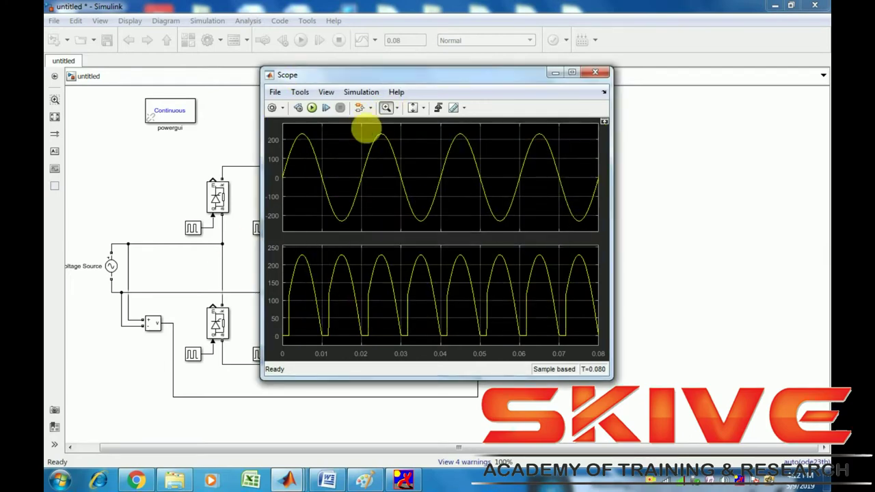
pyautogui.moveTo(329, 130); pyautogui.dragTo(533, 133)
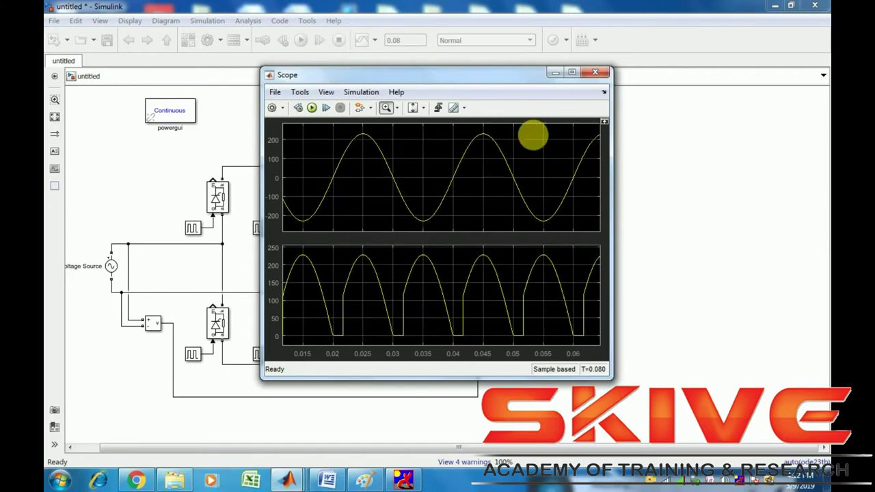
pyautogui.moveTo(338, 141); pyautogui.dragTo(477, 132)
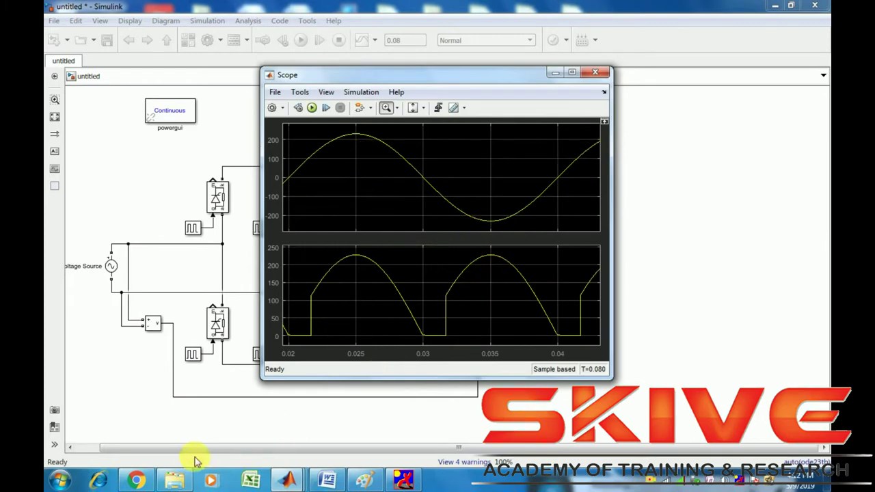
# - Dismiss the Start menu, hide the Scope, and bring the Word notes forward
pyautogui.click(75, 482)
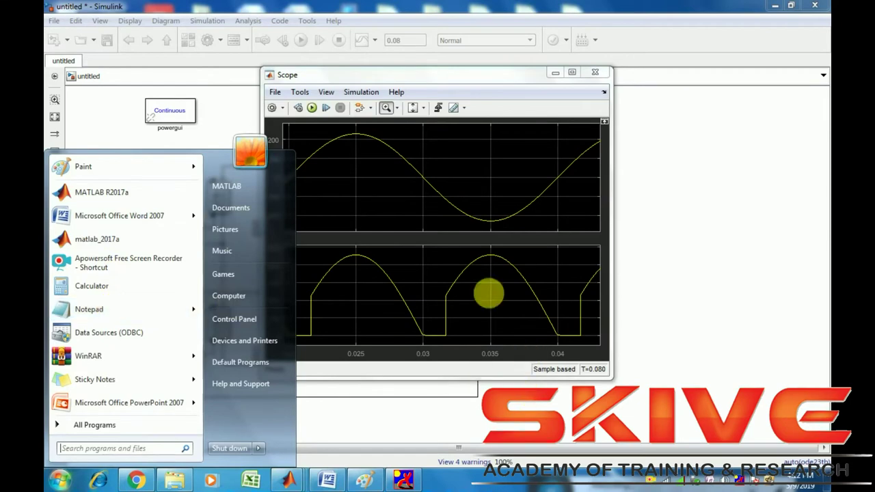
pyautogui.click(555, 73)
pyautogui.click(555, 73)
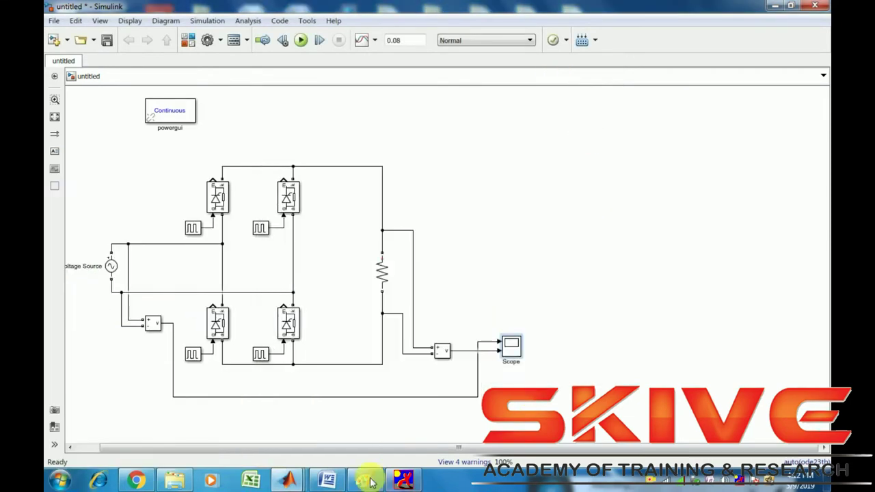
pyautogui.click(328, 481)
# - Highlight 'One will perform as rectifier' in the introduction, then bring the Simulink model forward
pyautogui.scroll(4, 503, 307)
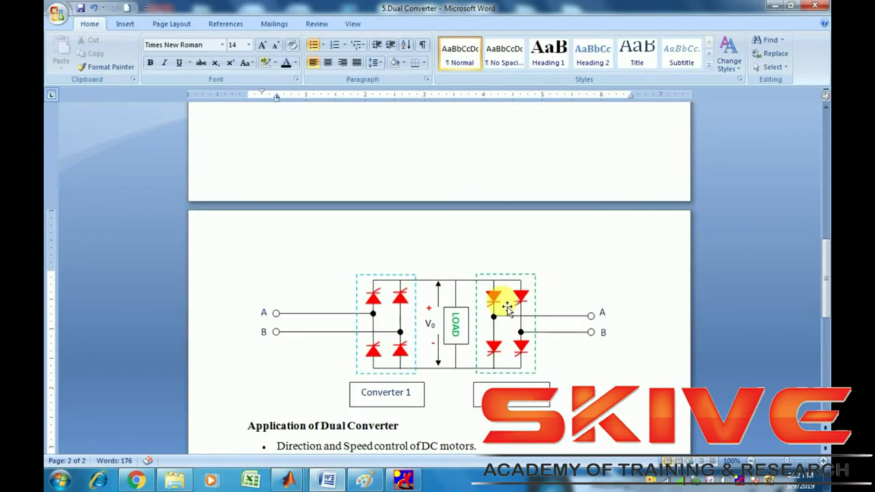
pyautogui.scroll(-3, 504, 307)
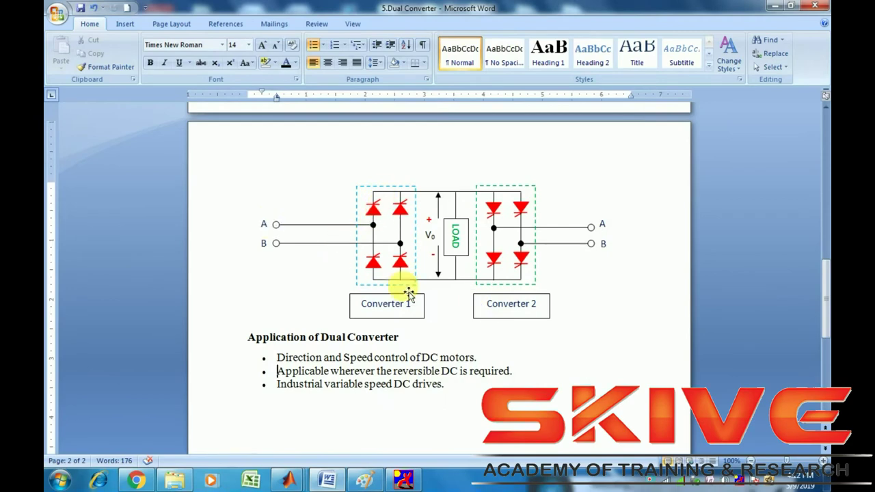
pyautogui.scroll(20, 442, 253)
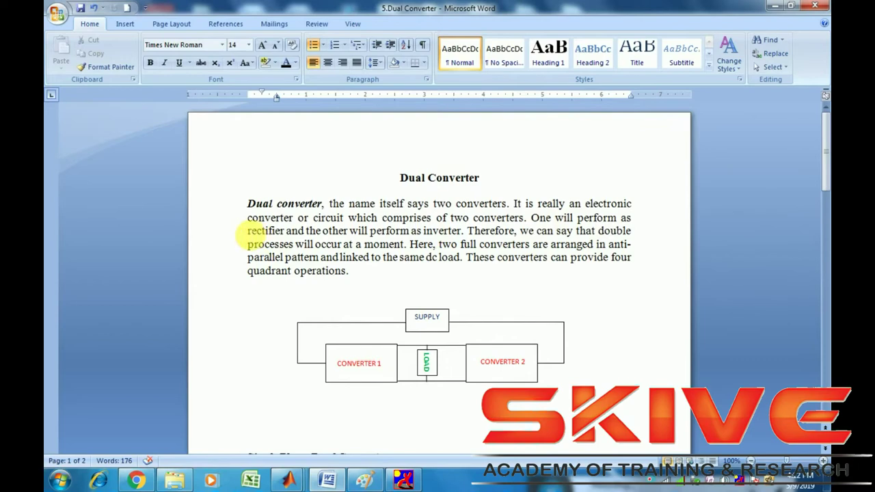
pyautogui.moveTo(532, 219); pyautogui.dragTo(294, 234)
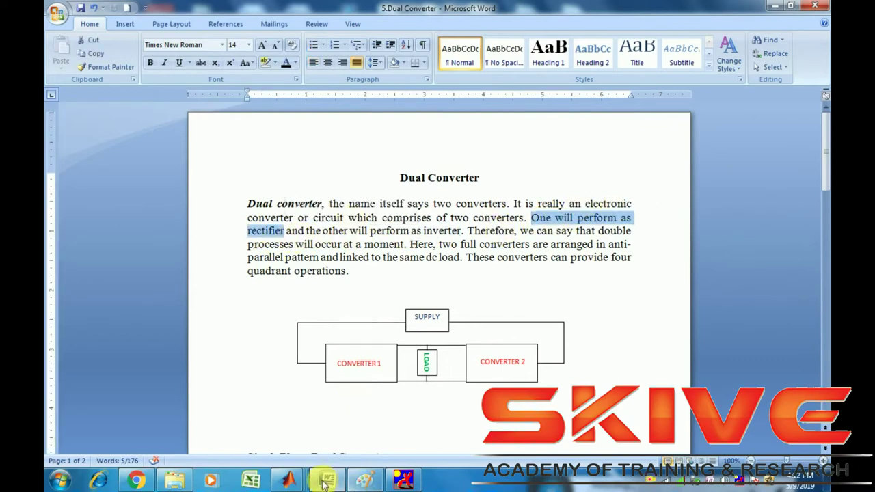
pyautogui.click(288, 480)
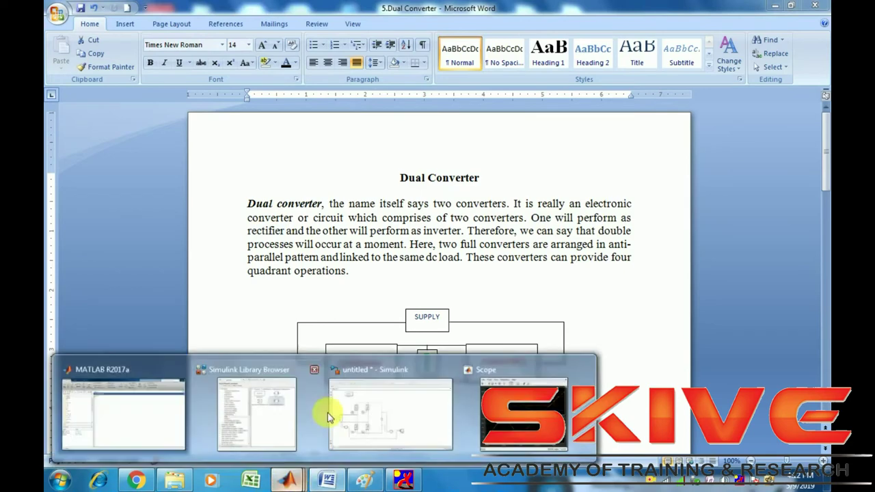
pyautogui.click(379, 436)
# - Close the Scope and run the model with the second bridge and AC Voltage Source1
pyautogui.click(287, 480)
pyautogui.click(523, 413)
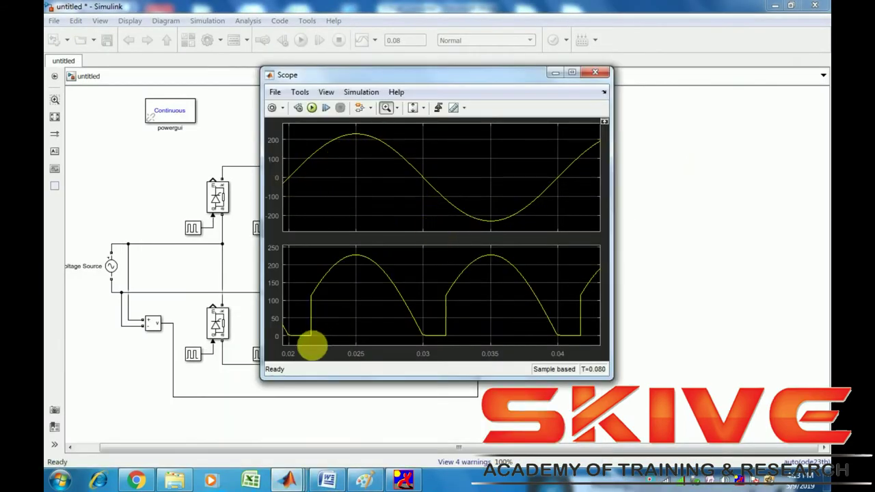
pyautogui.click(595, 73)
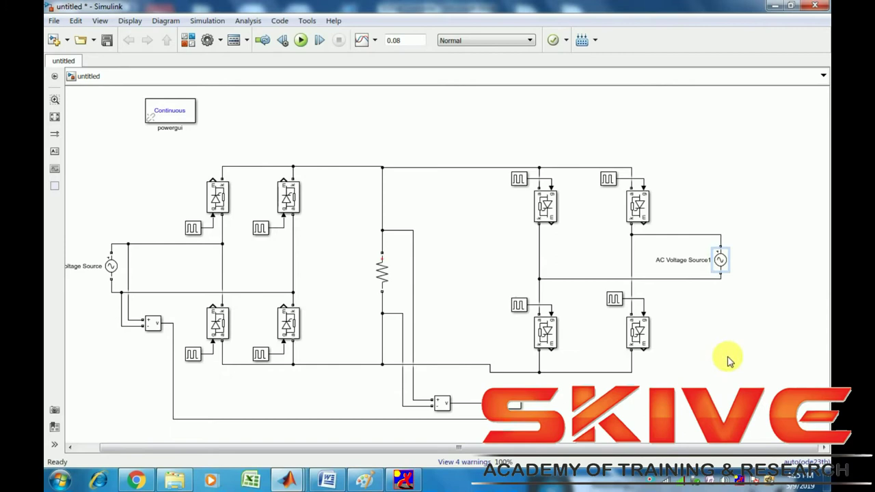
pyautogui.click(729, 360)
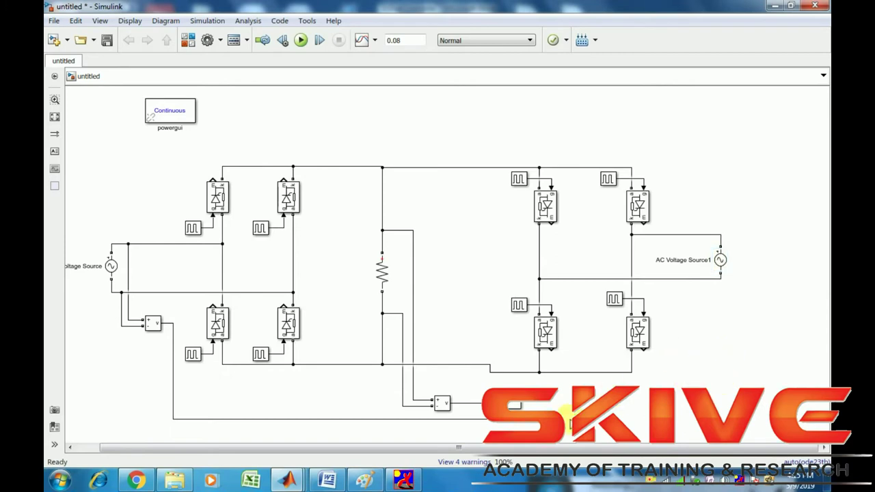
pyautogui.click(302, 42)
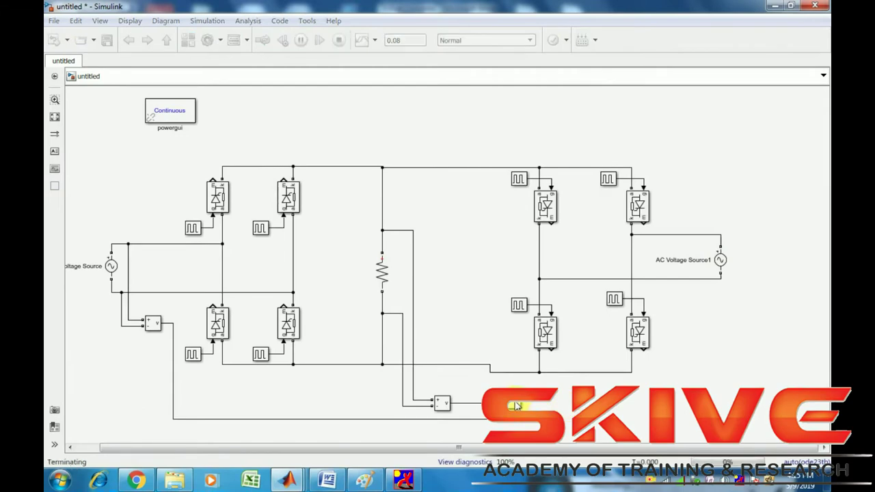
# - Open the Scope with Auto axes scaling and maximise it to show the 0–0.08 s waveforms
pyautogui.doubleClick(517, 406)
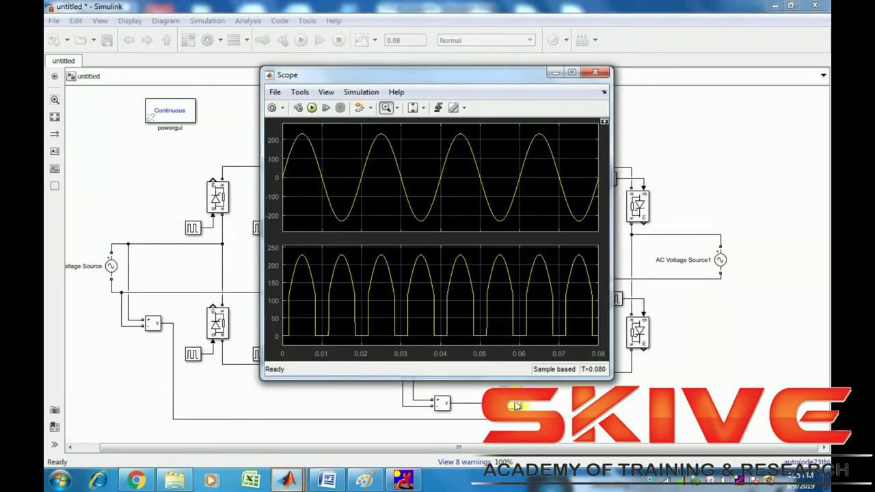
pyautogui.click(424, 278)
pyautogui.click(452, 295)
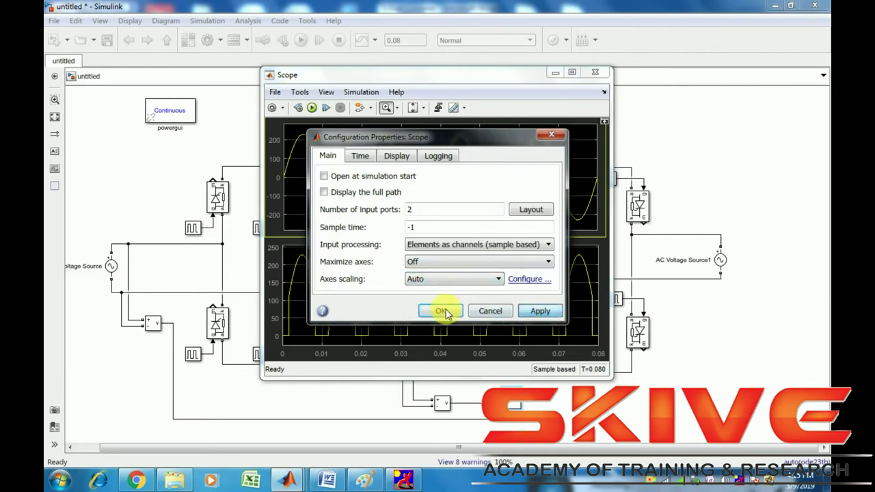
pyautogui.click(442, 311)
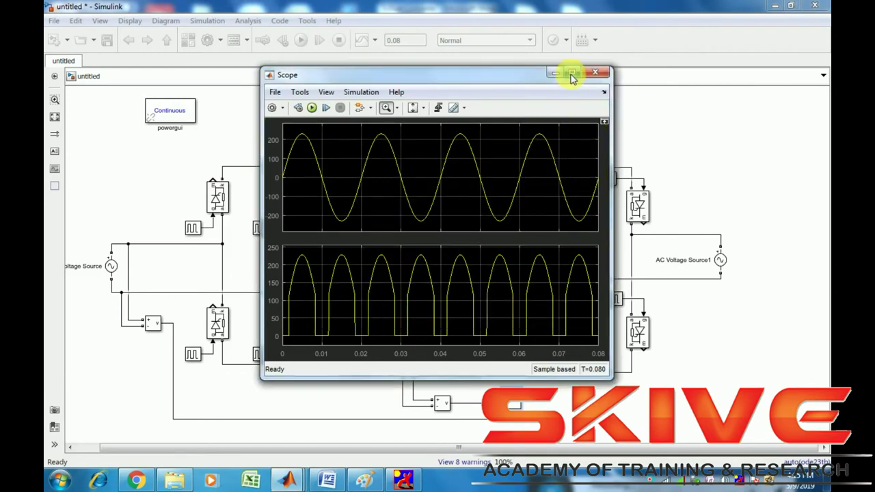
pyautogui.click(571, 74)
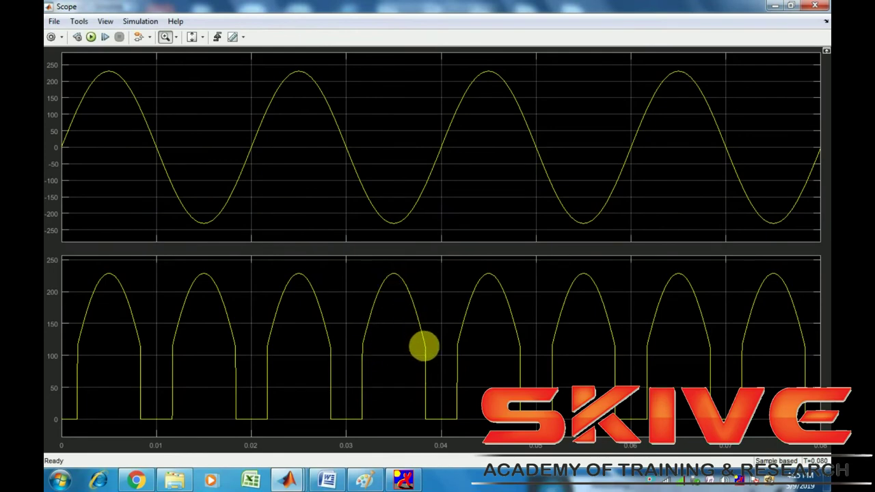
pyautogui.click(327, 481)
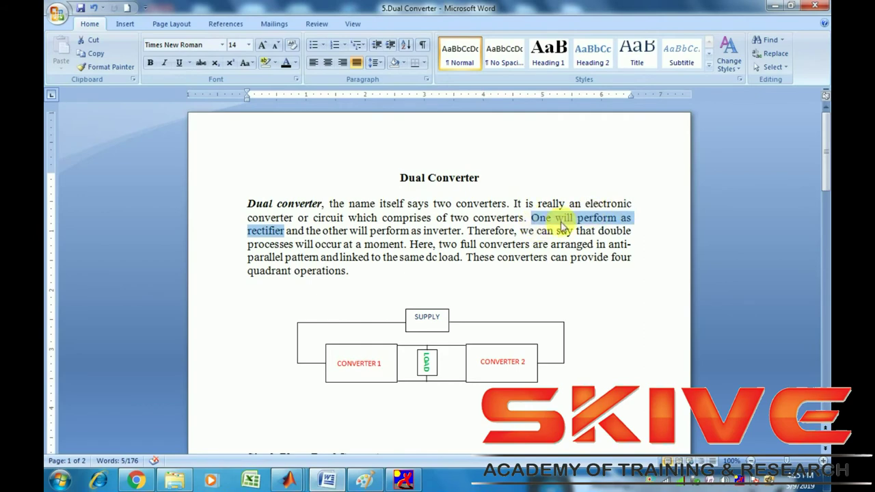
# - Highlight 'One will perform as rectifier' in the notes, then bring the full-screen scope back
pyautogui.click(540, 218)
pyautogui.moveTo(530, 218); pyautogui.dragTo(612, 220)
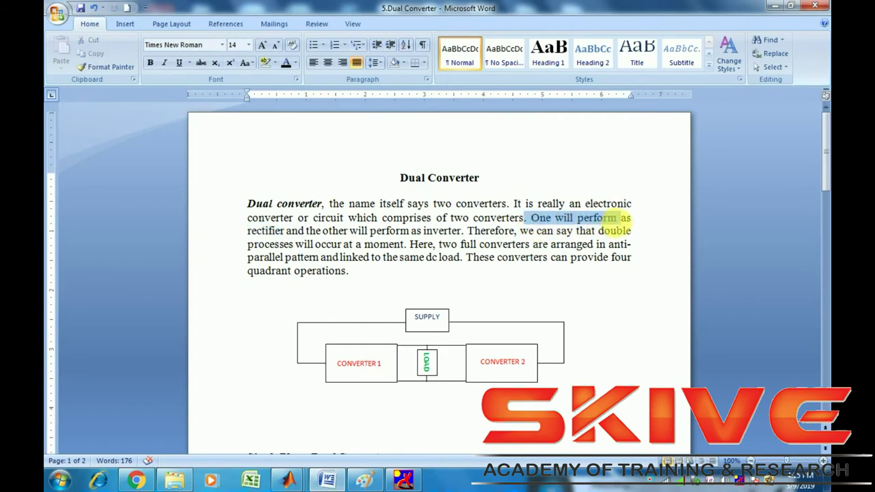
pyautogui.moveTo(246, 233); pyautogui.dragTo(301, 232)
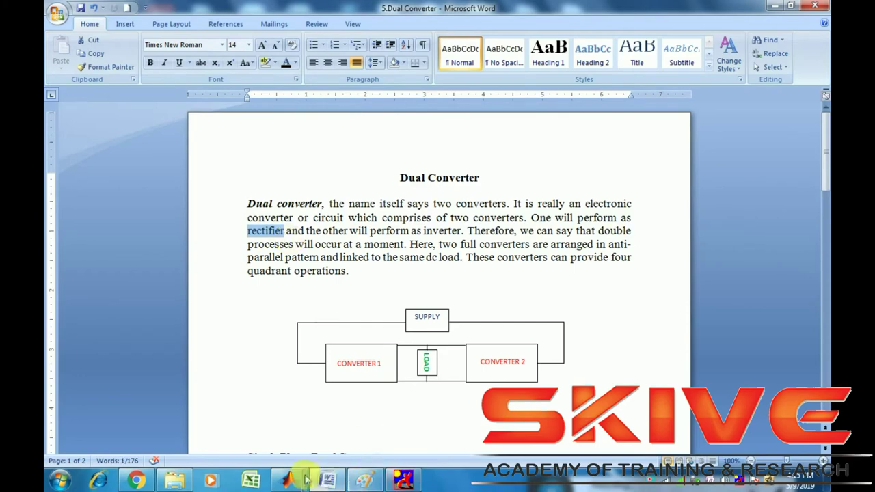
pyautogui.moveTo(288, 481)
pyautogui.click(478, 415)
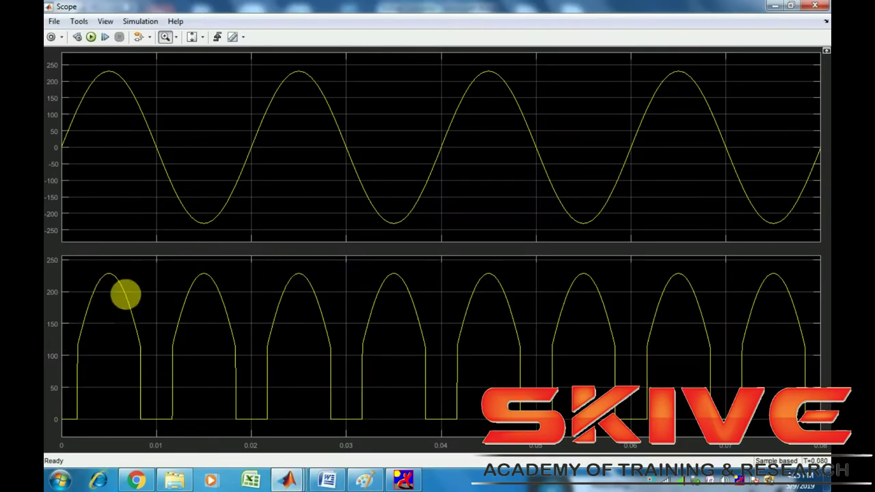
# - Zoom the scope traces to about 0.04–0.06 s, then highlight 'other will perform as inverter' in Word
pyautogui.click(132, 340)
pyautogui.scroll(-1, 238, 332)
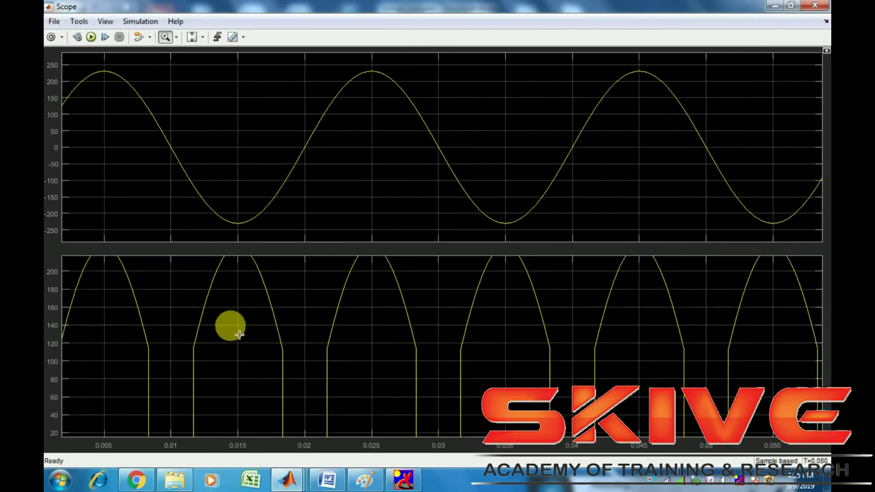
pyautogui.scroll(-4, 238, 334)
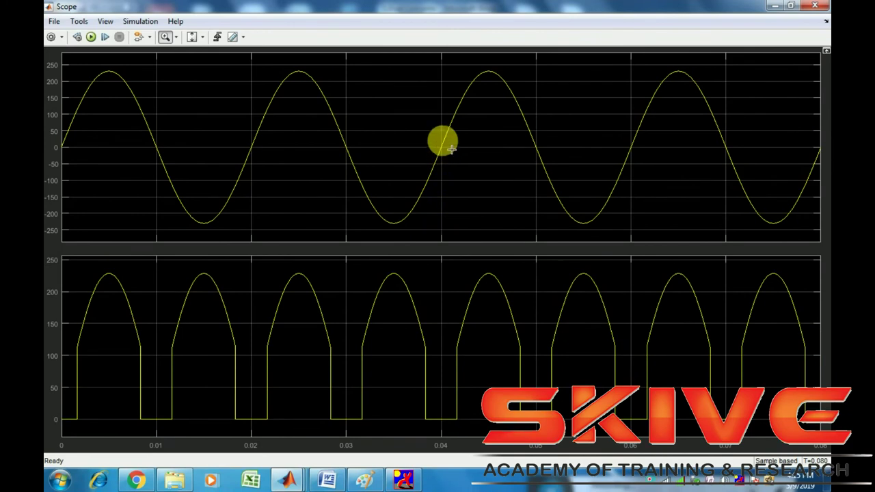
pyautogui.moveTo(440, 68); pyautogui.dragTo(663, 68)
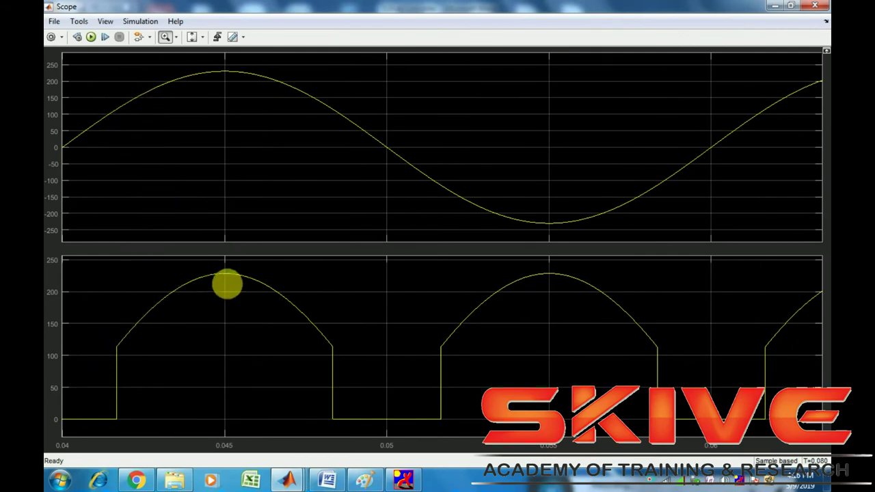
pyautogui.click(328, 481)
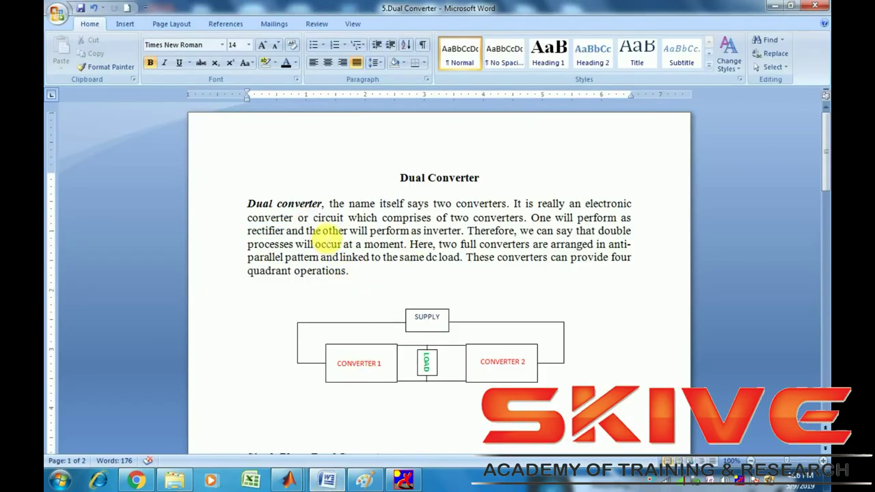
pyautogui.moveTo(322, 231); pyautogui.dragTo(465, 232)
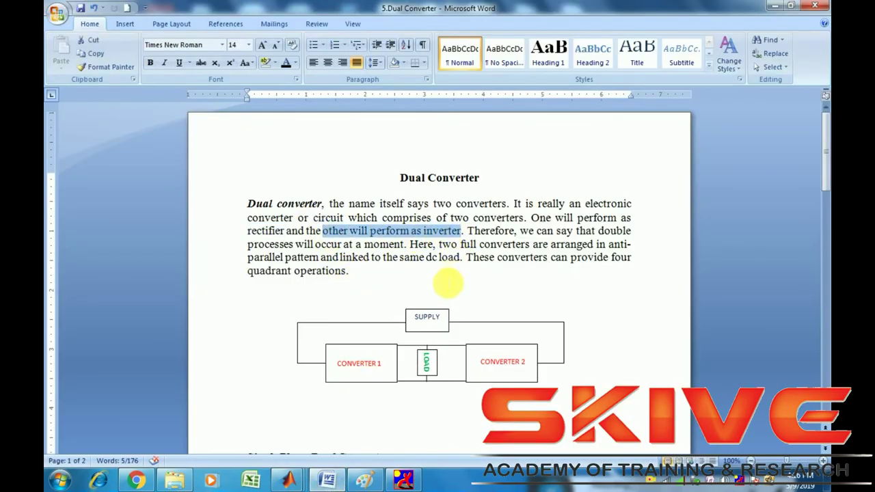